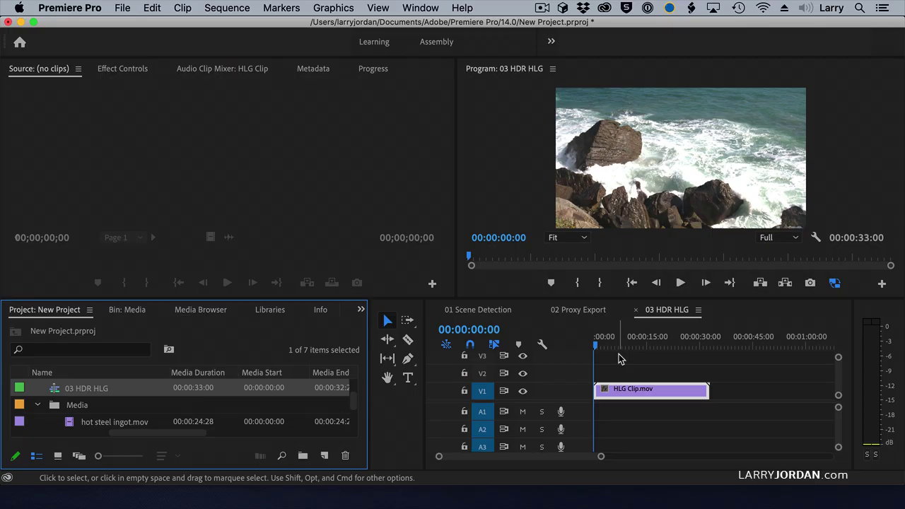
click(122, 9)
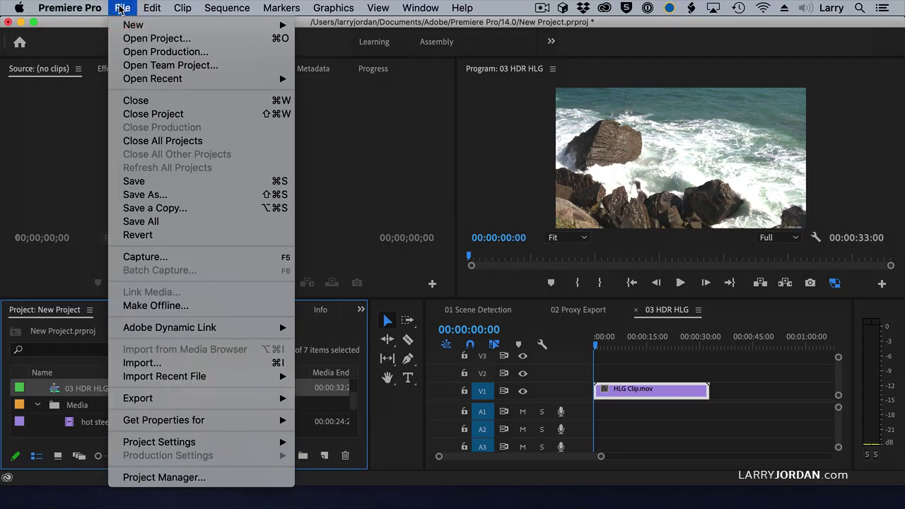
mouse_move(170, 442)
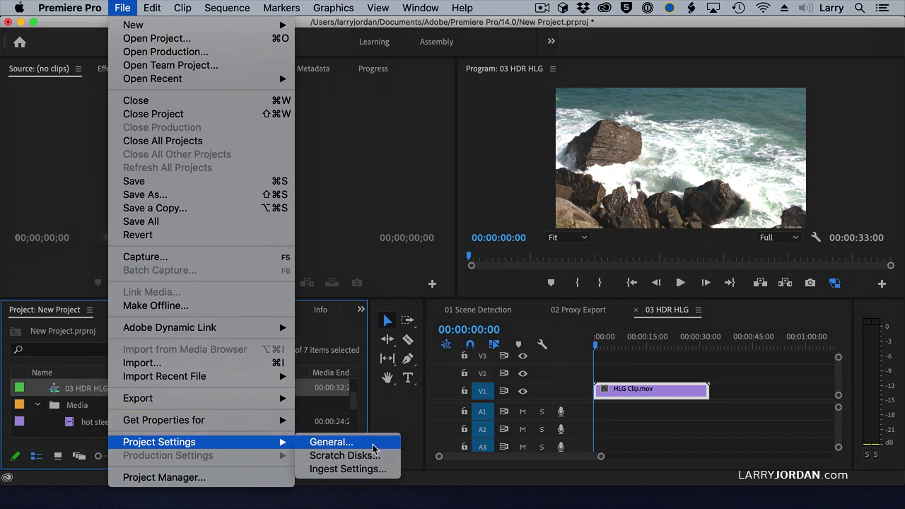
click(372, 447)
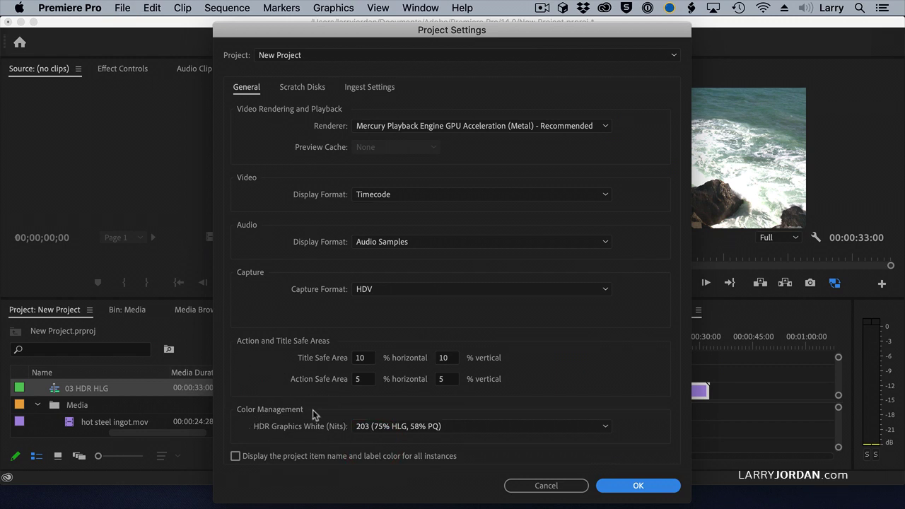
click(473, 430)
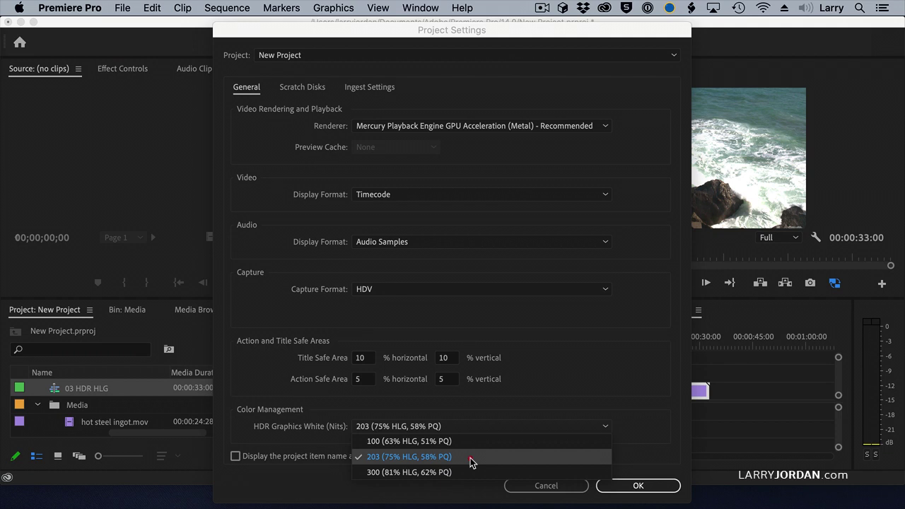
click(471, 462)
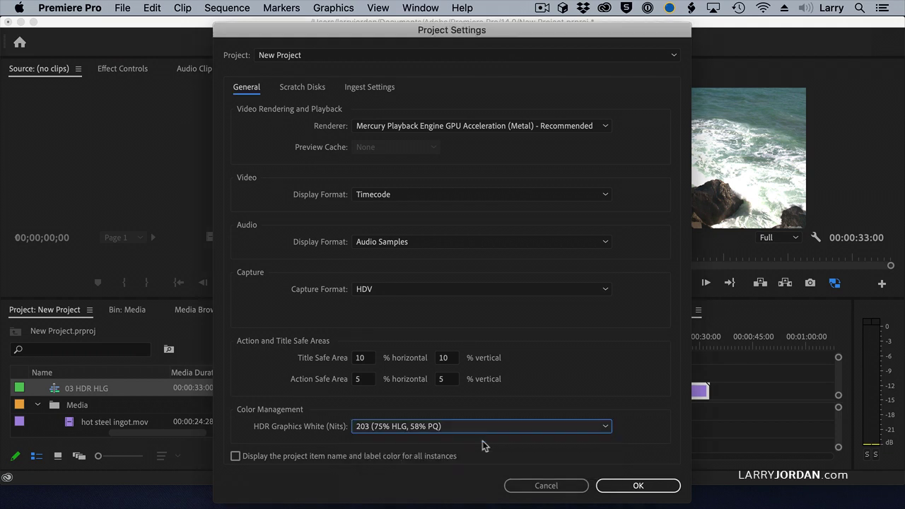
click(638, 486)
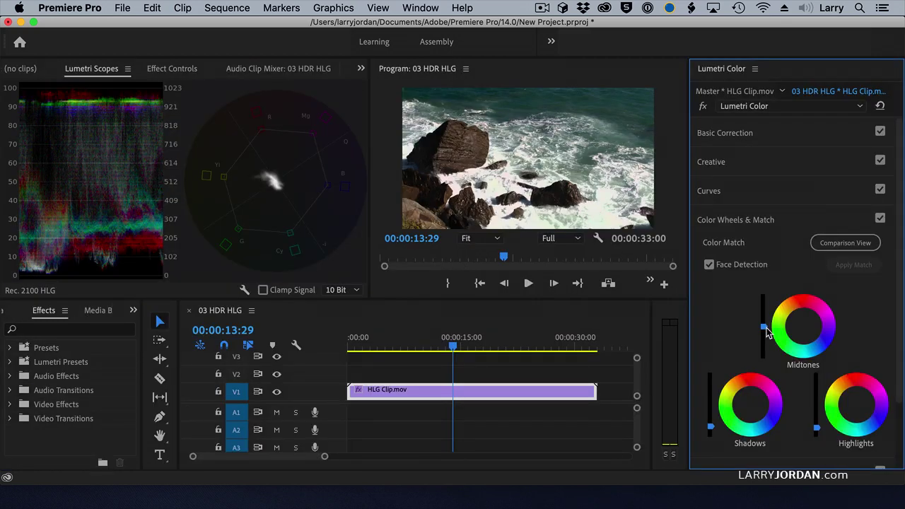
Scrub the playhead in the shoreline clip to 00:00:08:09
drag(453, 348, 400, 344)
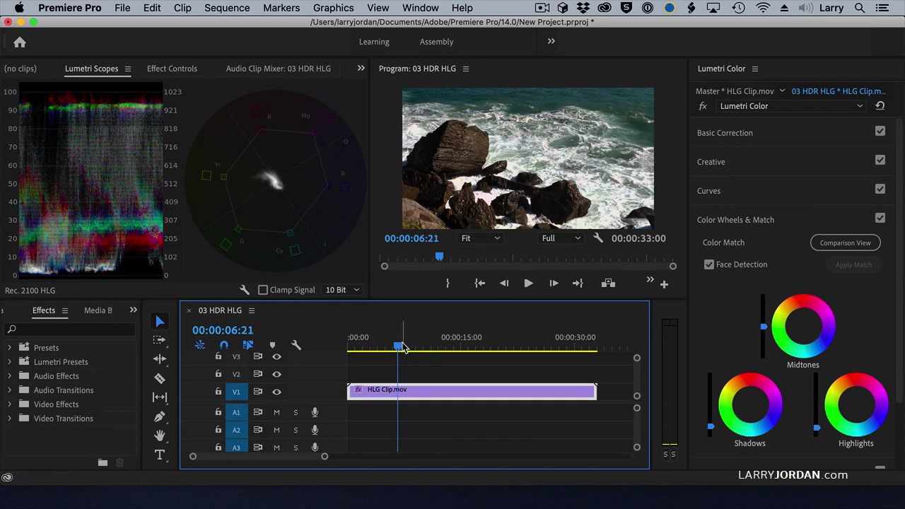
drag(400, 344, 411, 348)
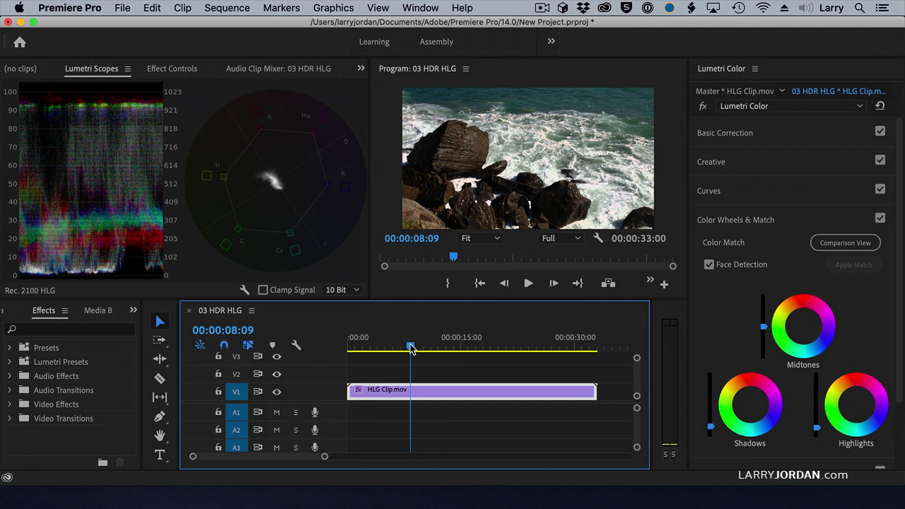
Type a two-line 'Stormy Seas' title in the upper video frame and select its text
click(157, 456)
click(537, 112)
text(Stor)
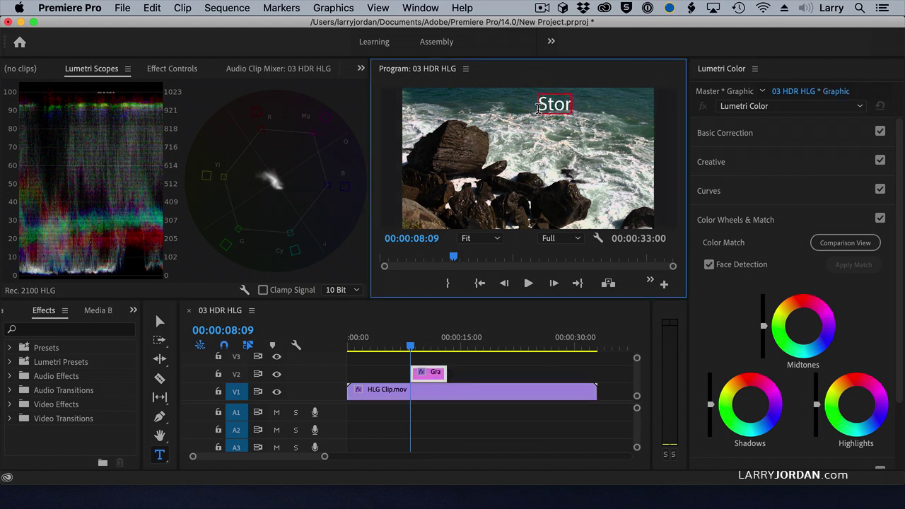
text(my)
key(Return)
text(Seas)
key(ctrl+a)
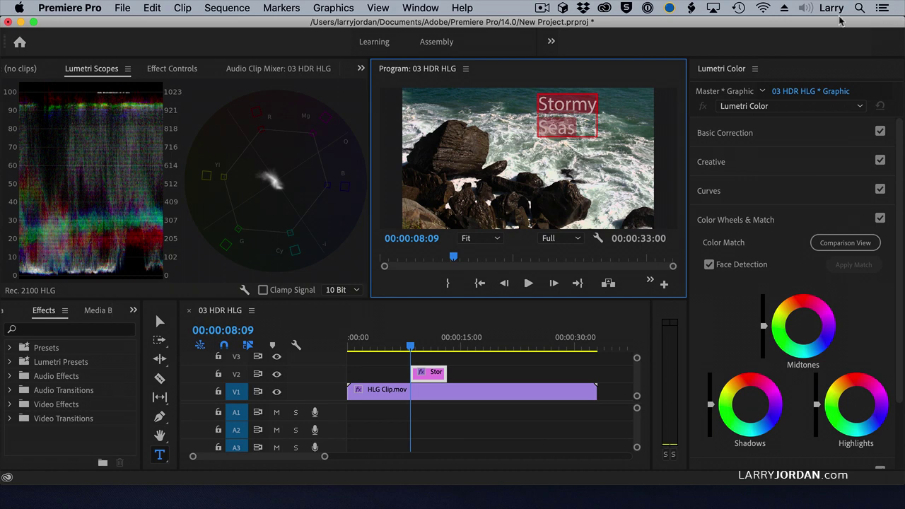
In the Graphics workspace, set the title font to Normande BT Italic
click(551, 42)
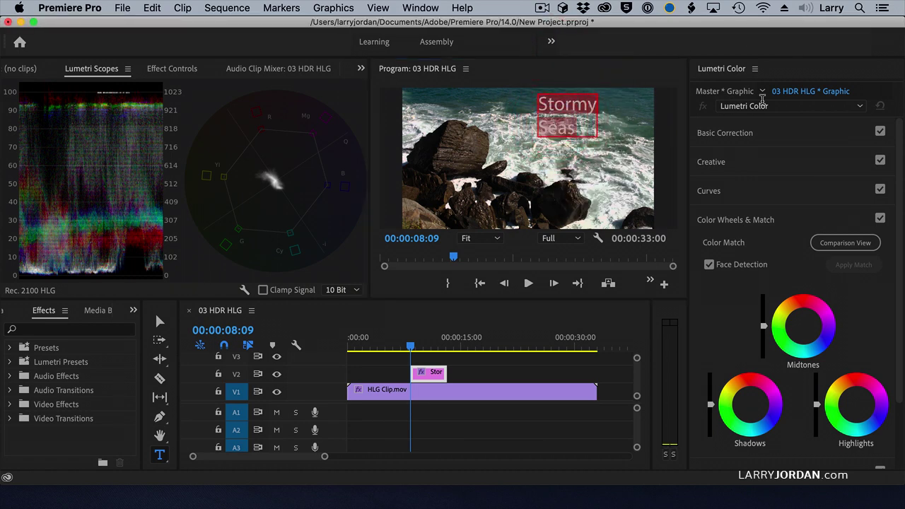
key(alt+shift+7)
click(722, 94)
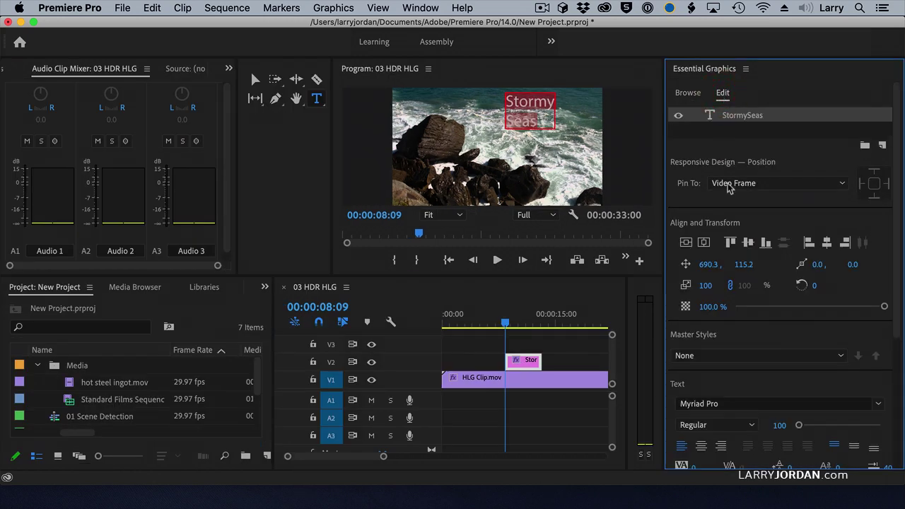
scroll(740, 300, down, 3)
scroll(740, 301, down, 2)
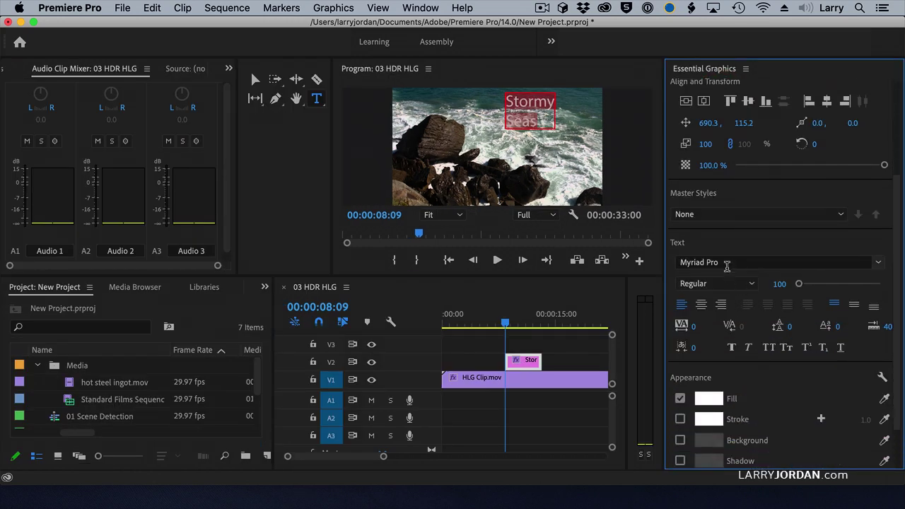
click(727, 262)
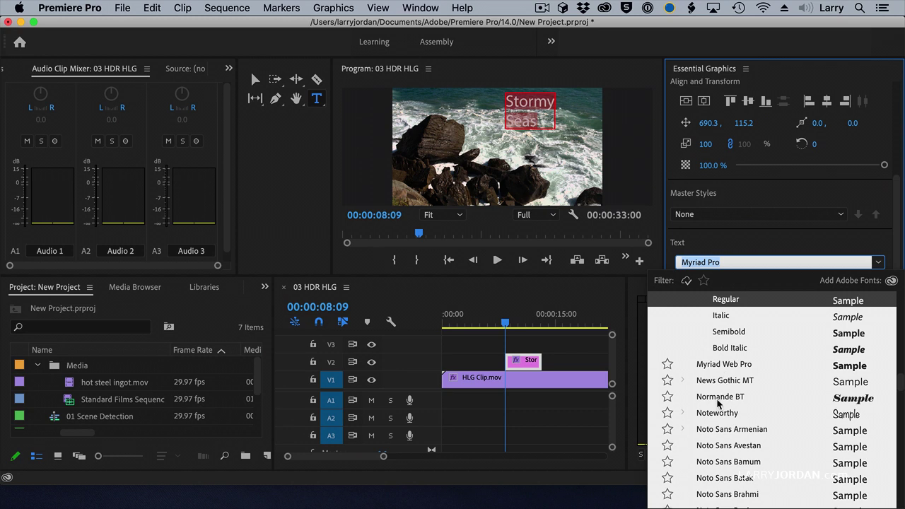
click(719, 398)
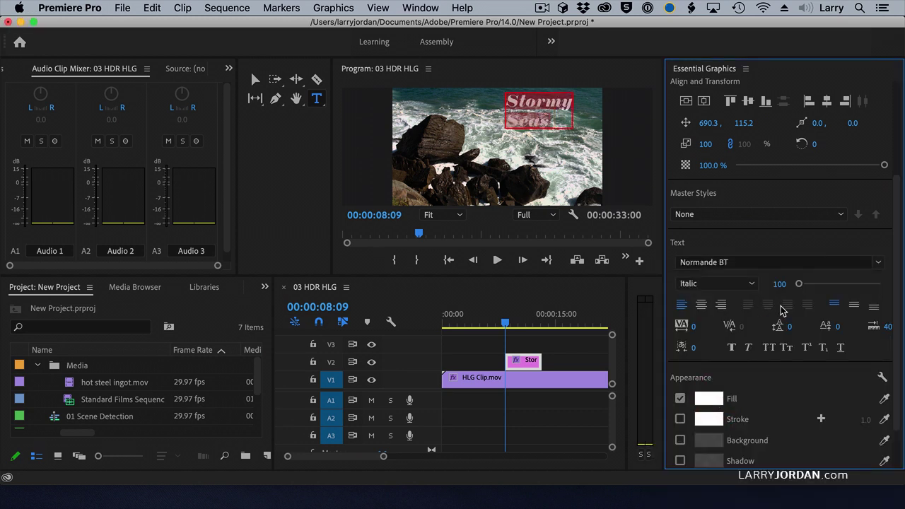
Center-align the title, tighten line spacing to -70, and enlarge it to size 222
drag(798, 284, 800, 283)
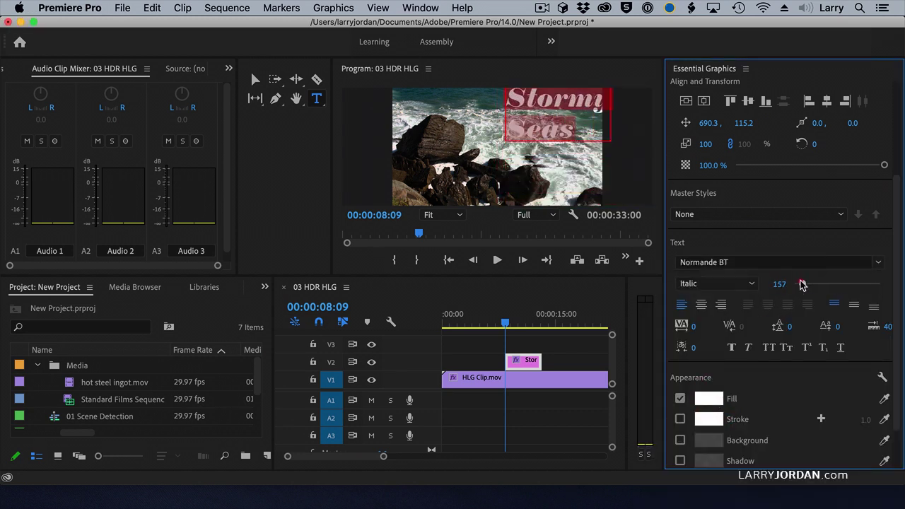
click(701, 305)
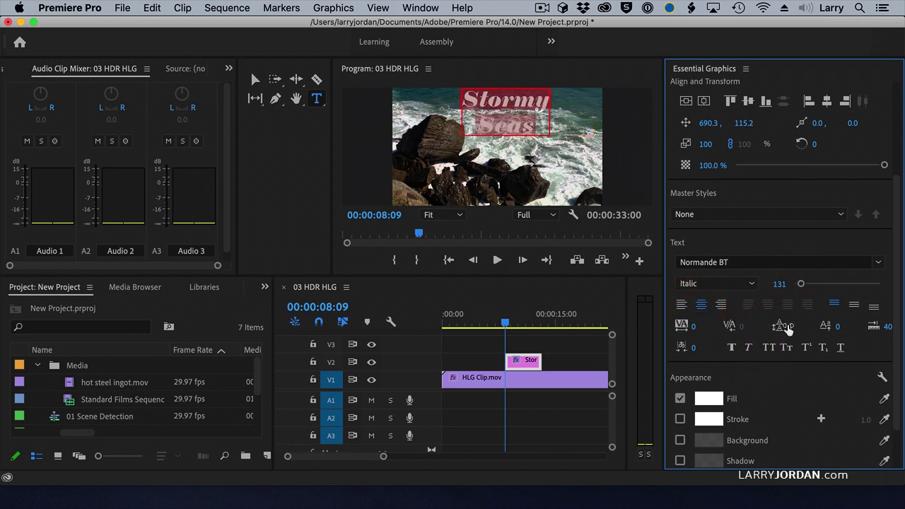
click(788, 326)
text(-70)
key(Return)
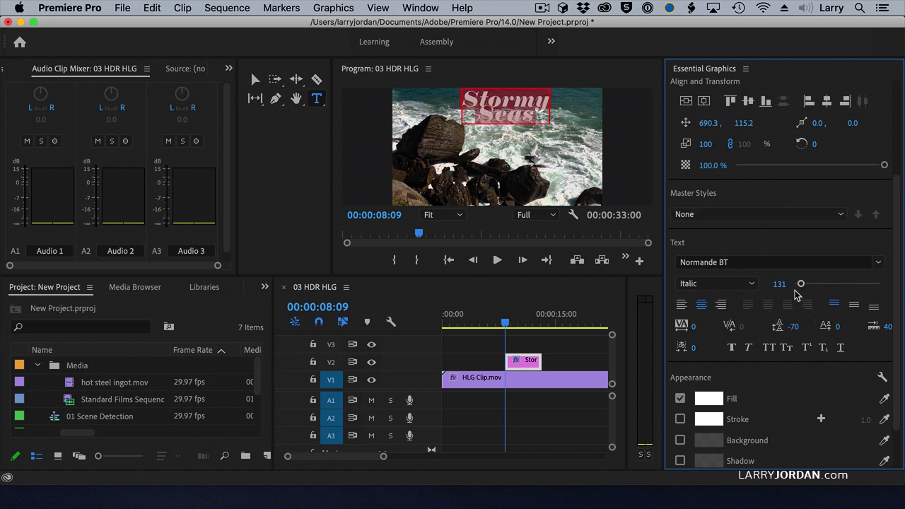
drag(802, 284, 806, 285)
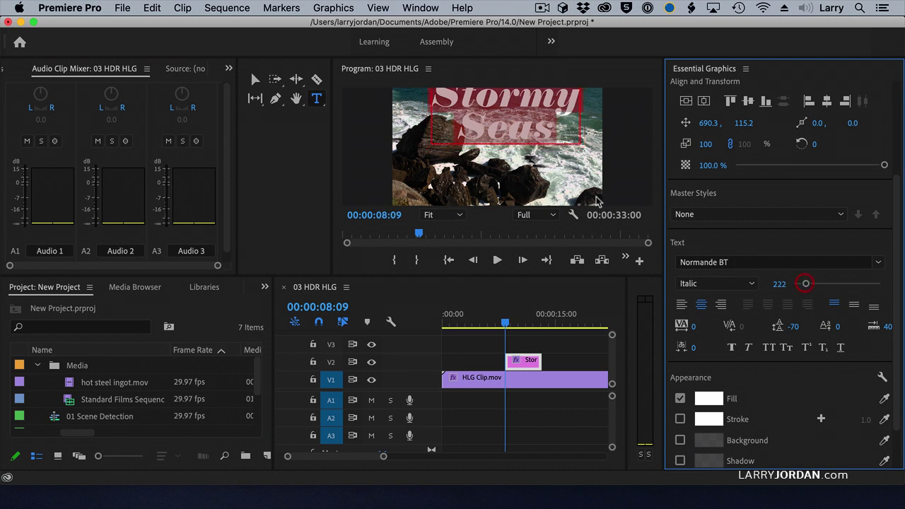
Move the title toward the upper right and scale it down to about 84%
click(256, 79)
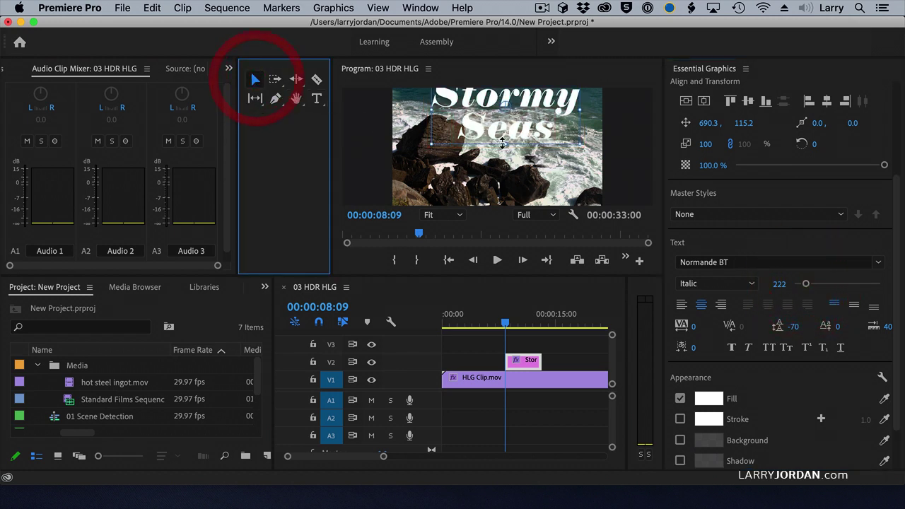
drag(506, 128, 520, 142)
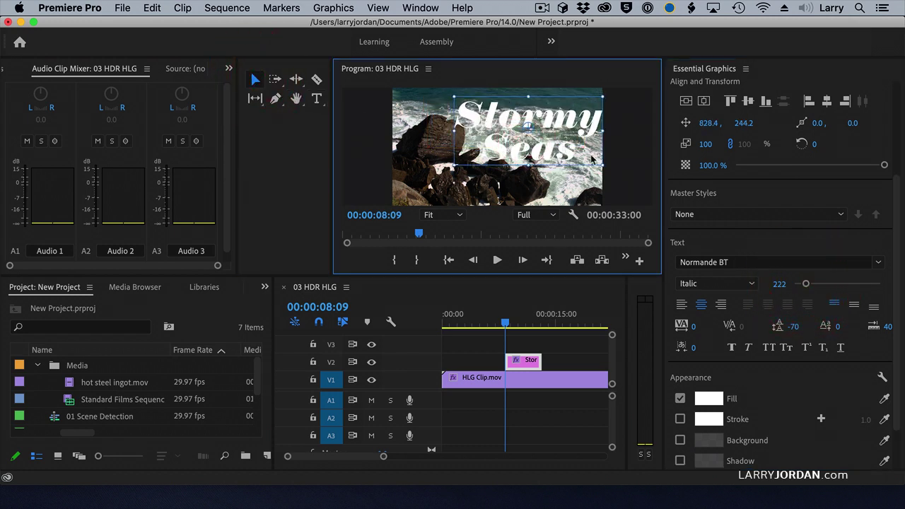
drag(601, 163, 543, 145)
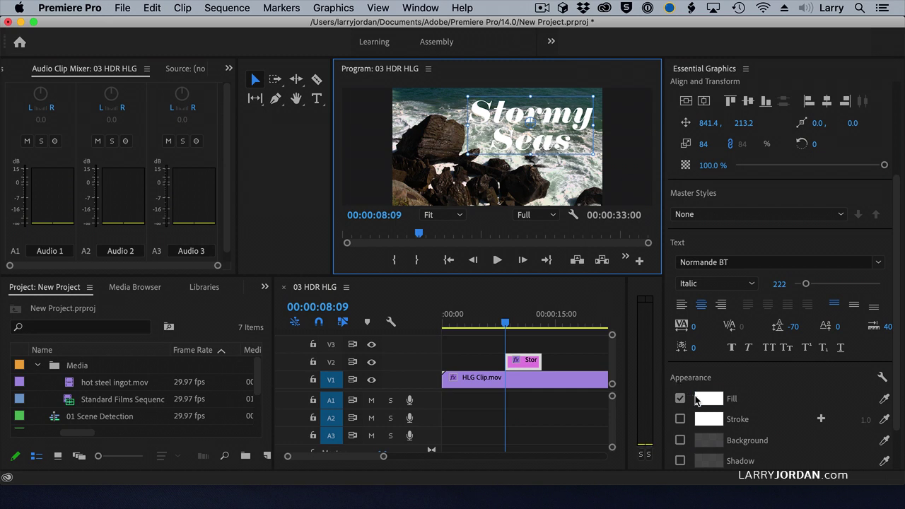
Give the title a light pink fill
click(695, 398)
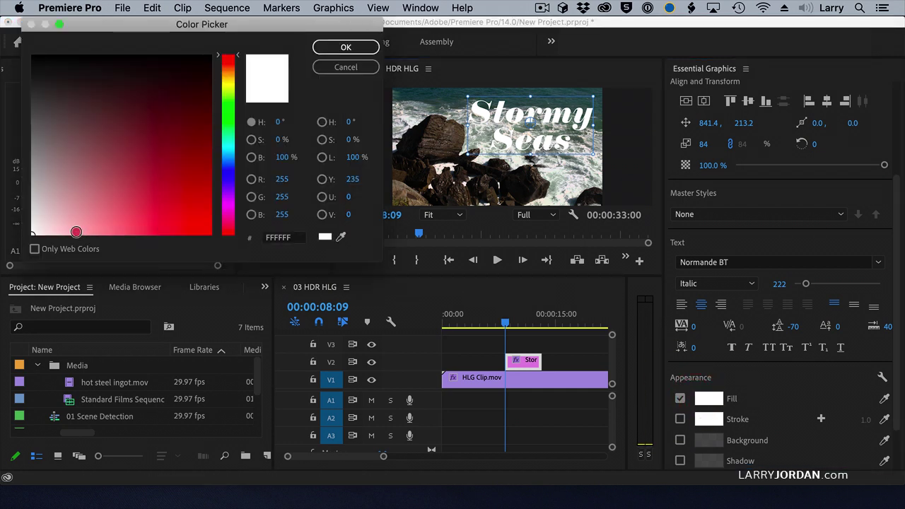
drag(78, 232, 71, 232)
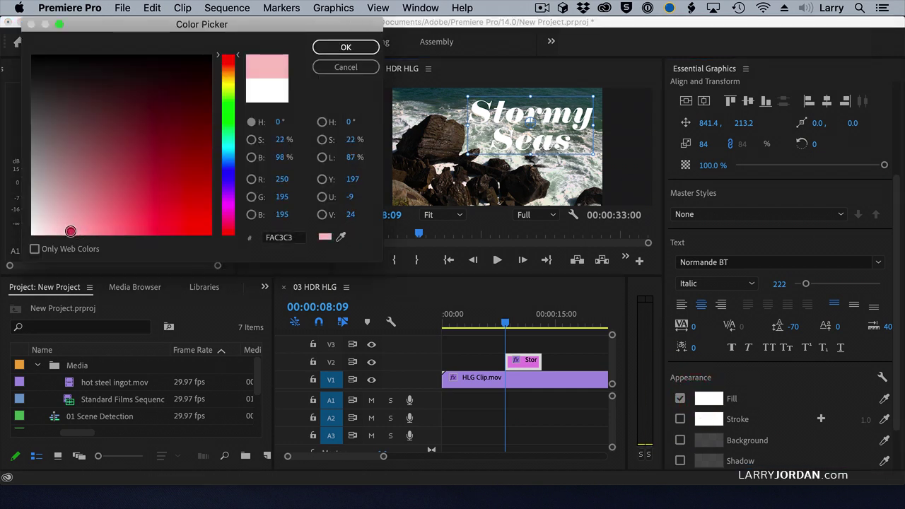
click(346, 47)
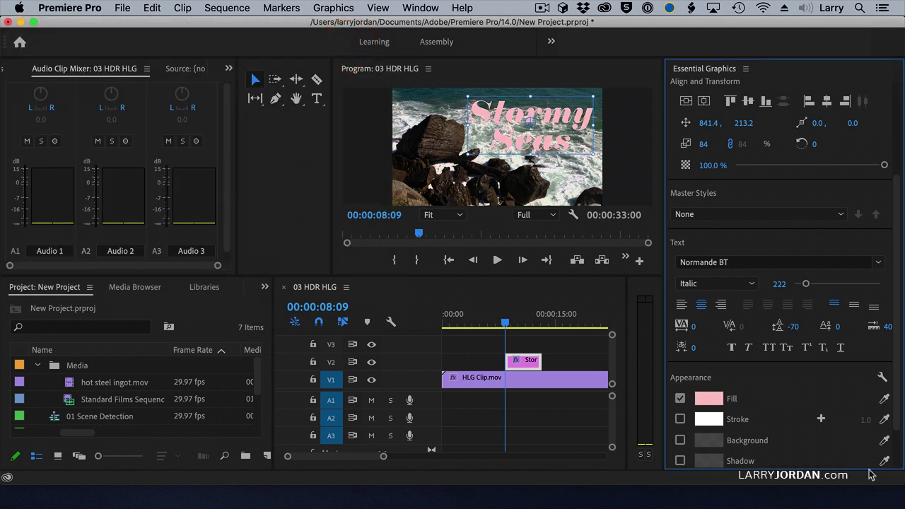
Add a drop shadow at 95% opacity and check the title in an enlarged program view
click(679, 461)
mouse_move(896, 365)
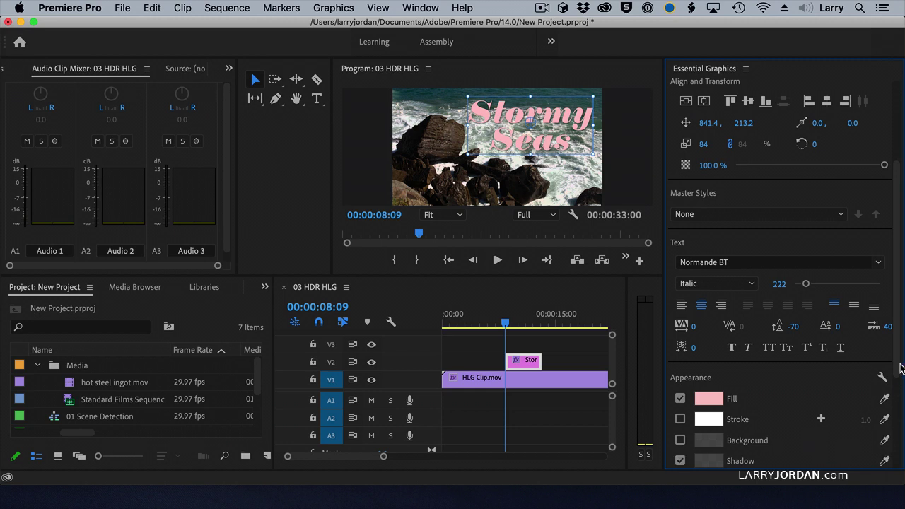
drag(899, 366, 894, 424)
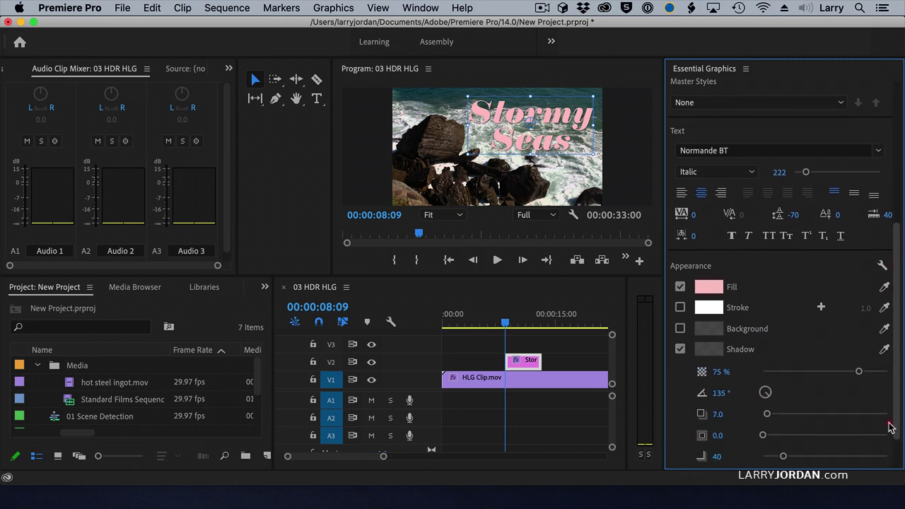
click(734, 369)
text(95)
key(Return)
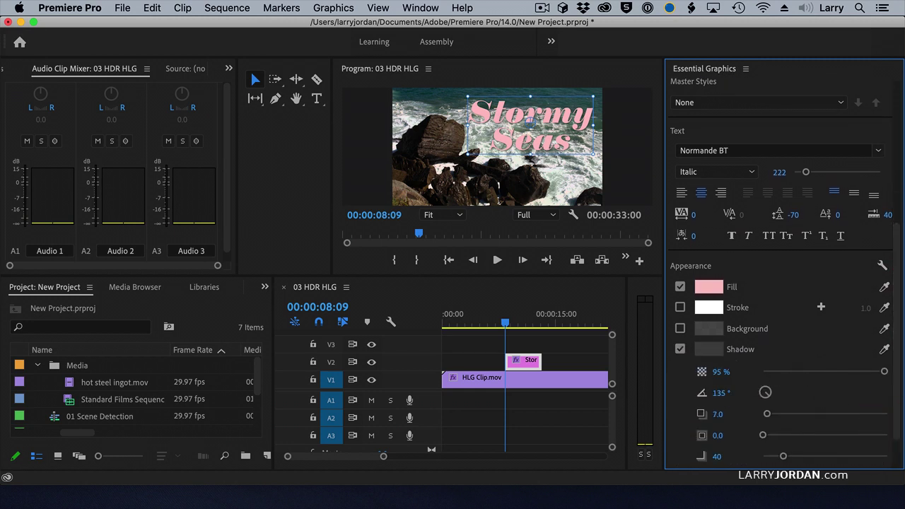
click(655, 306)
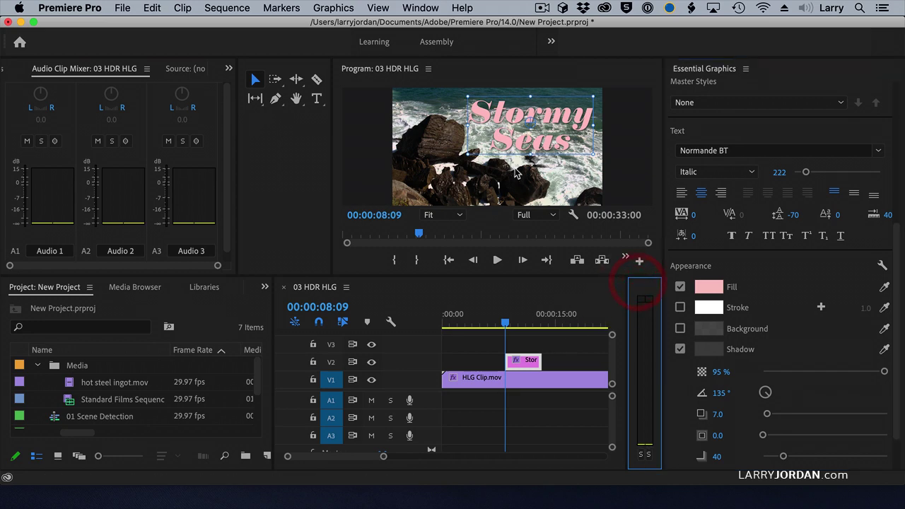
key(grave)
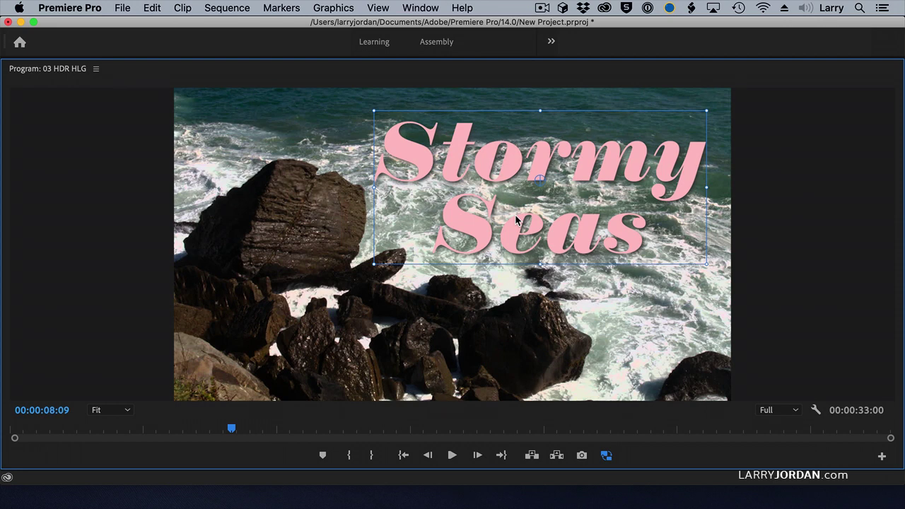
key(grave)
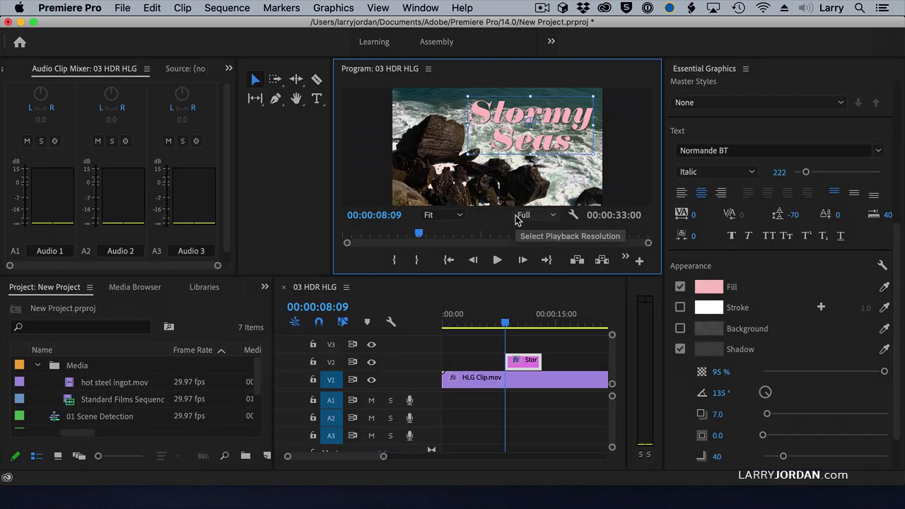
Turn on Display Color Management in the General preferences
click(530, 366)
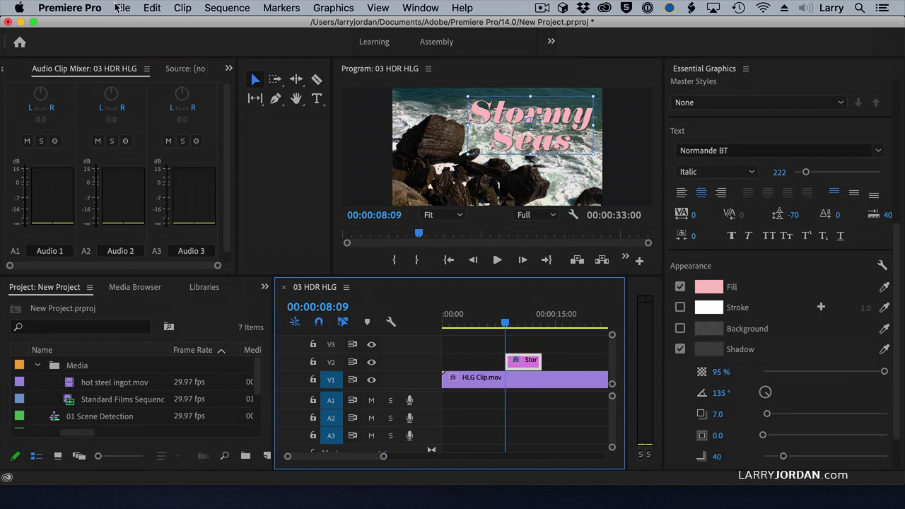
click(74, 8)
mouse_move(74, 47)
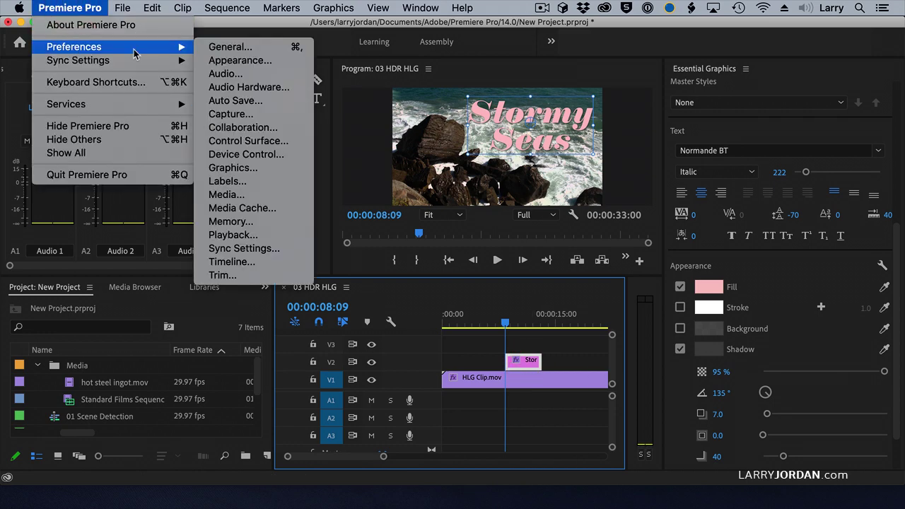
click(206, 51)
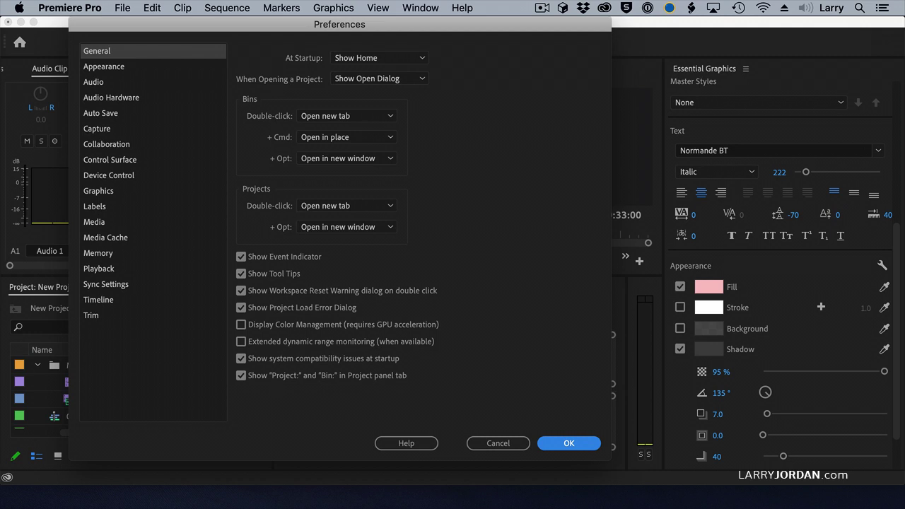
click(241, 325)
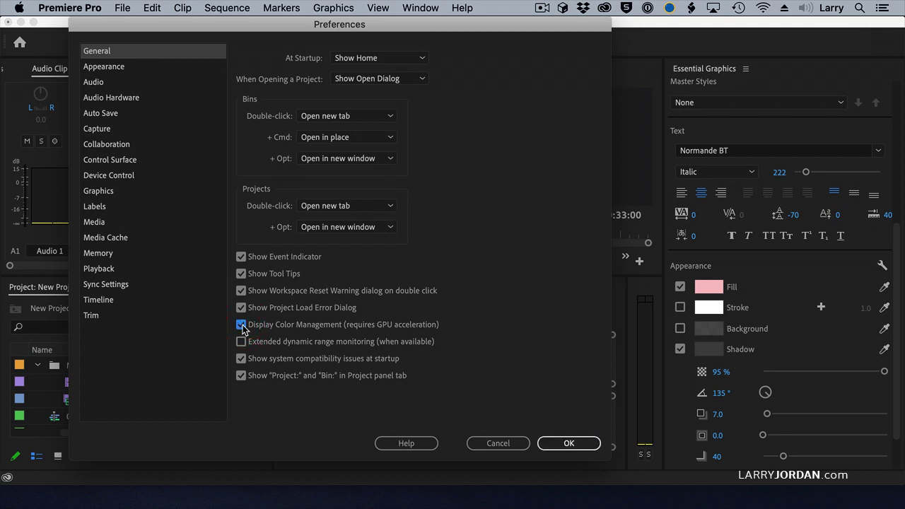
click(559, 443)
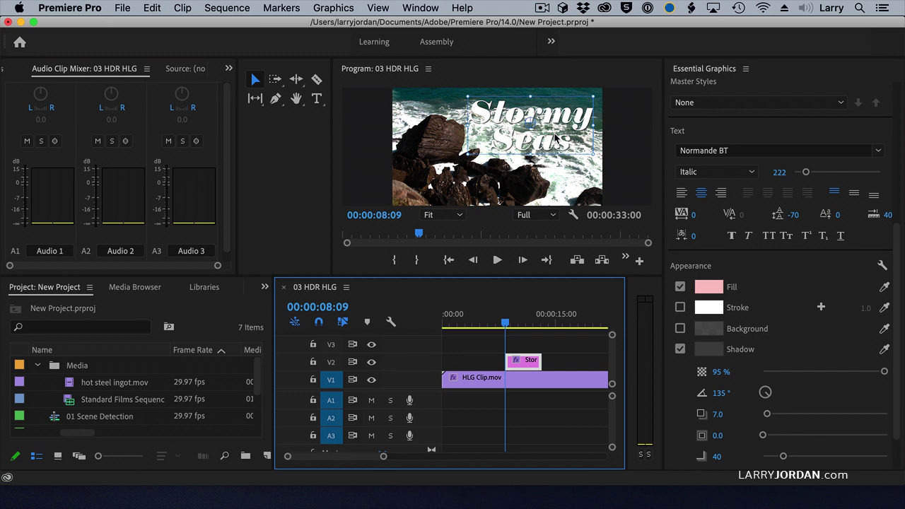
Replace the title's light pink fill with the darker rose pink DD8888
click(699, 287)
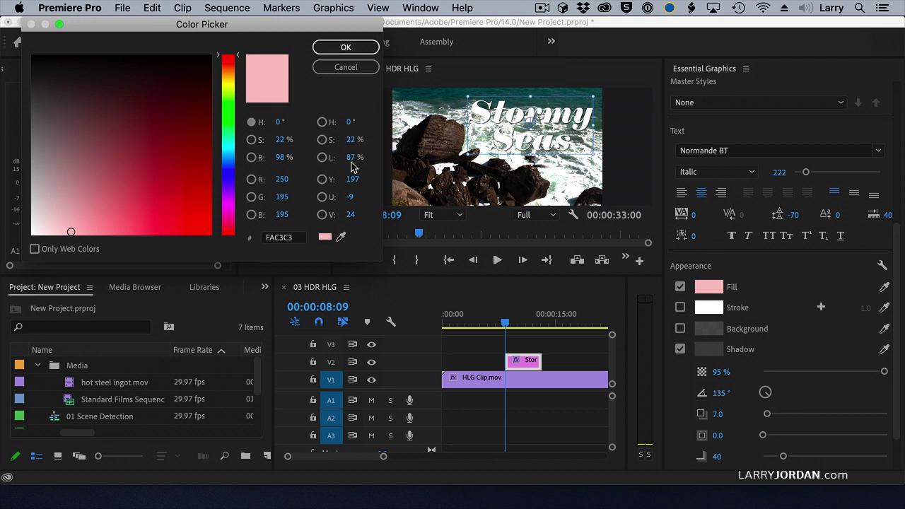
drag(71, 232, 101, 211)
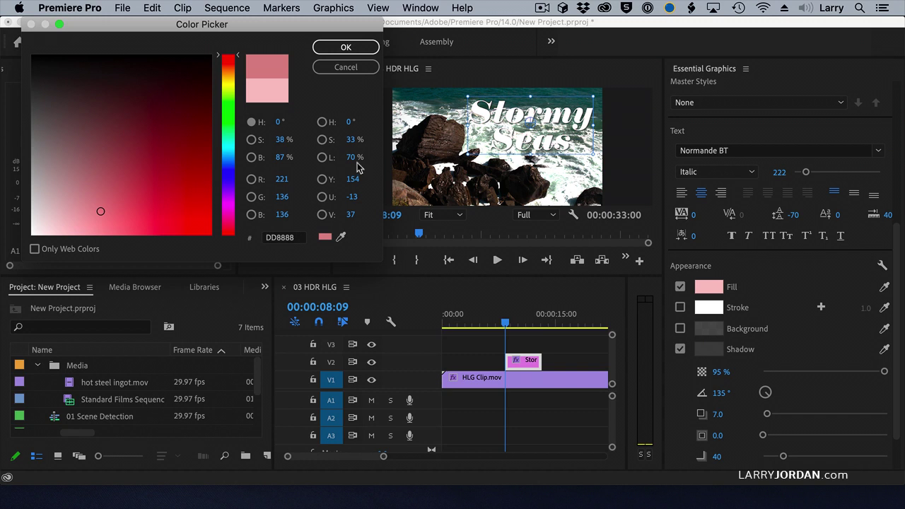
click(346, 48)
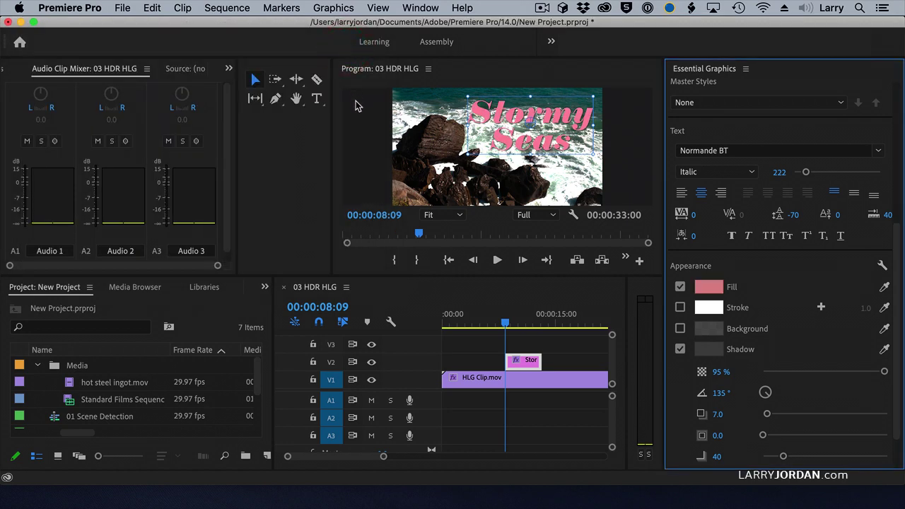
key(grave)
key(grave)
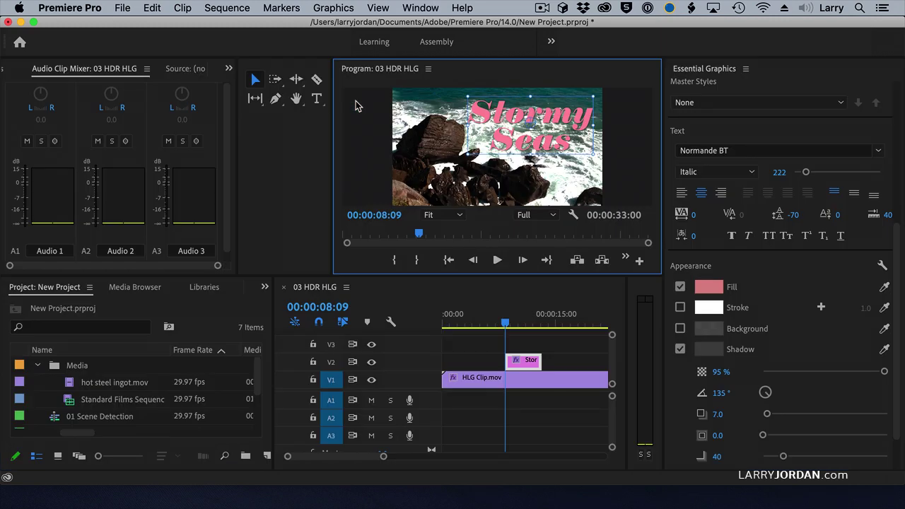